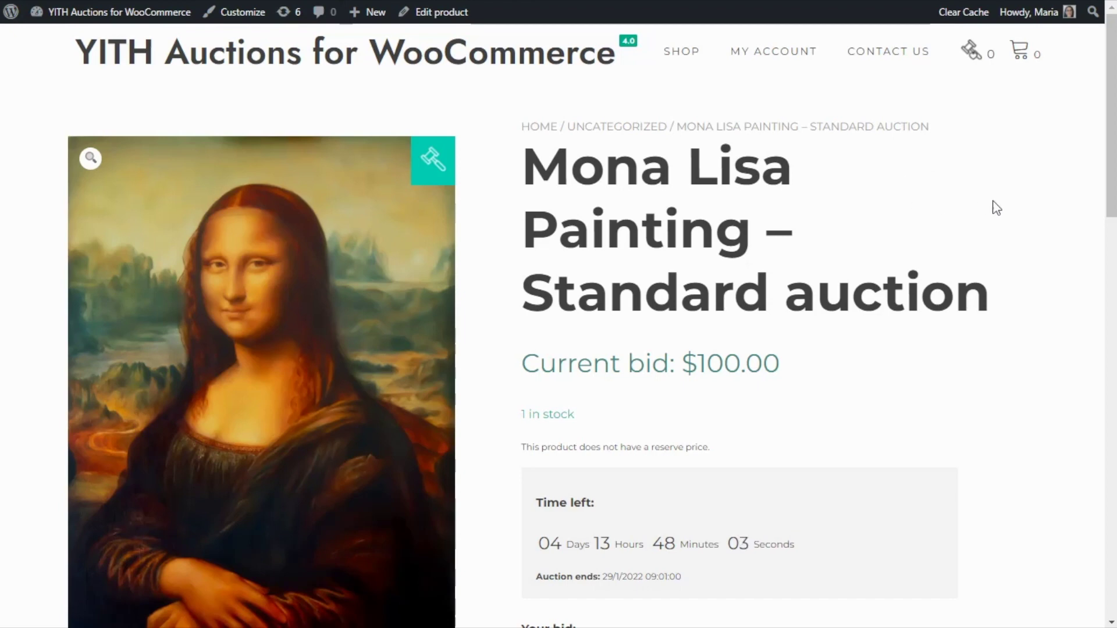
# Scroll down the Mona Lisa auction product page
pyautogui.scroll(-3, 1054, 339)
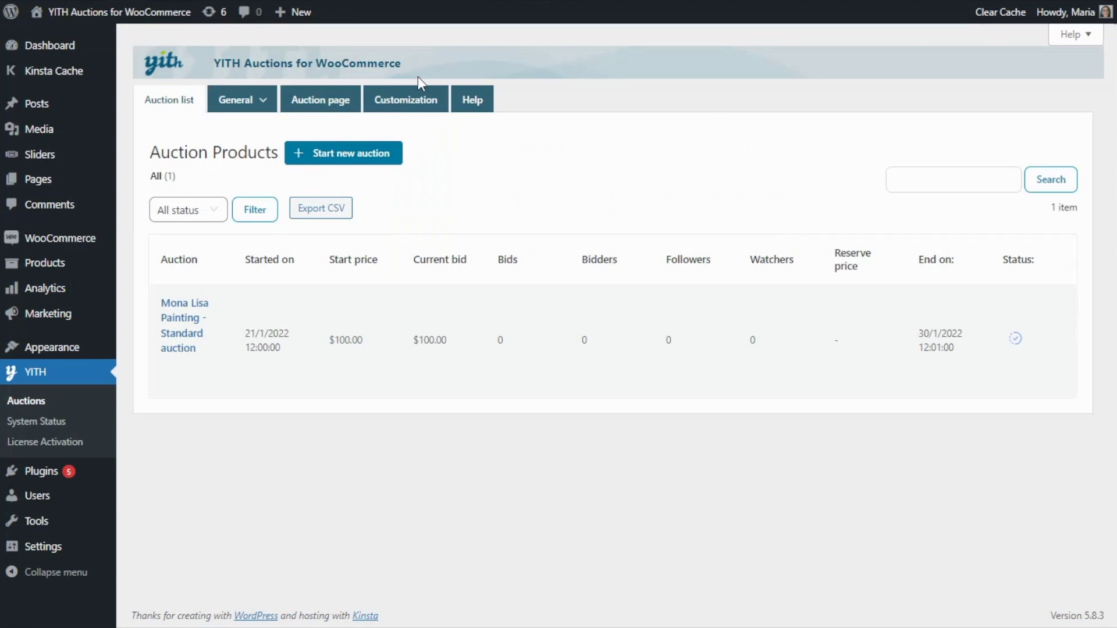
# On the Customization tab, set Show countdown to NO and save the options
pyautogui.click(439, 115)
pyautogui.scroll(-5, 428, 125)
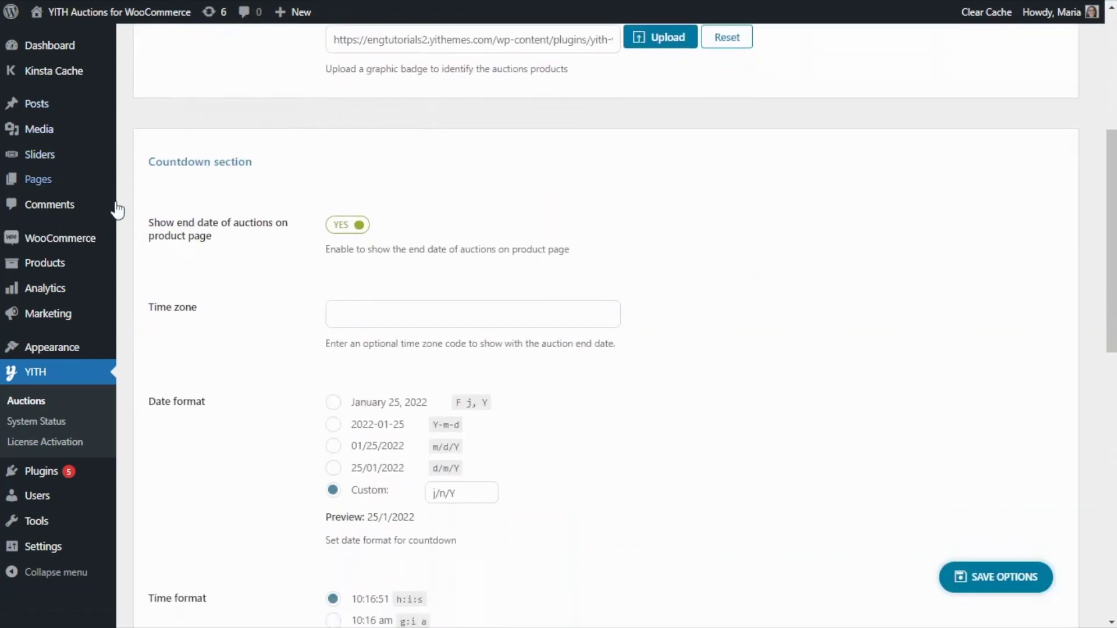
pyautogui.scroll(-3, 288, 175)
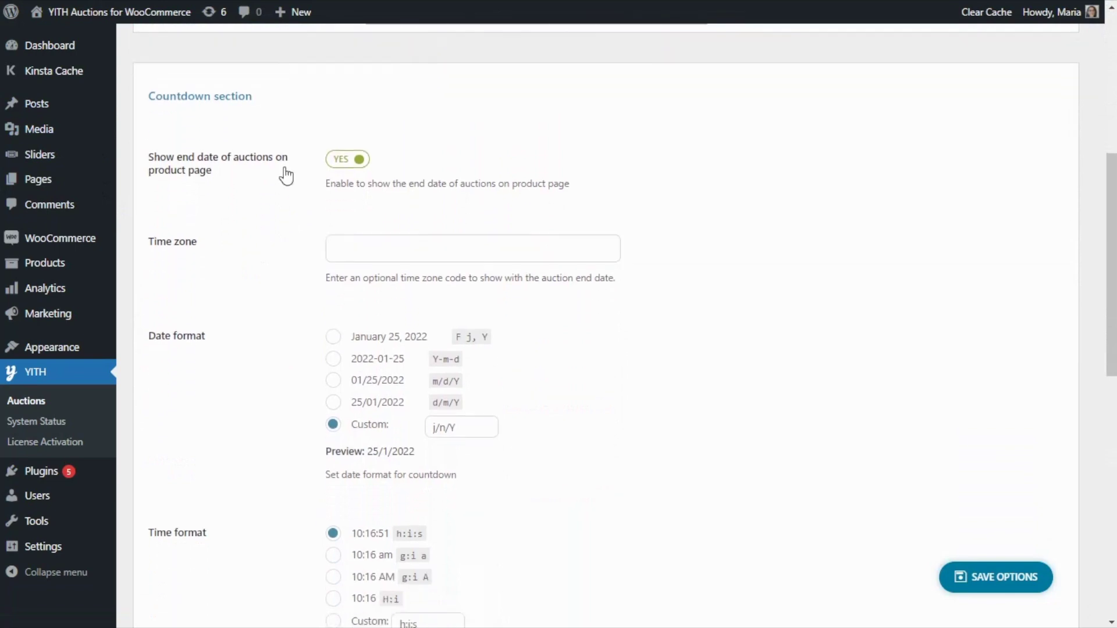
pyautogui.scroll(-8, 285, 175)
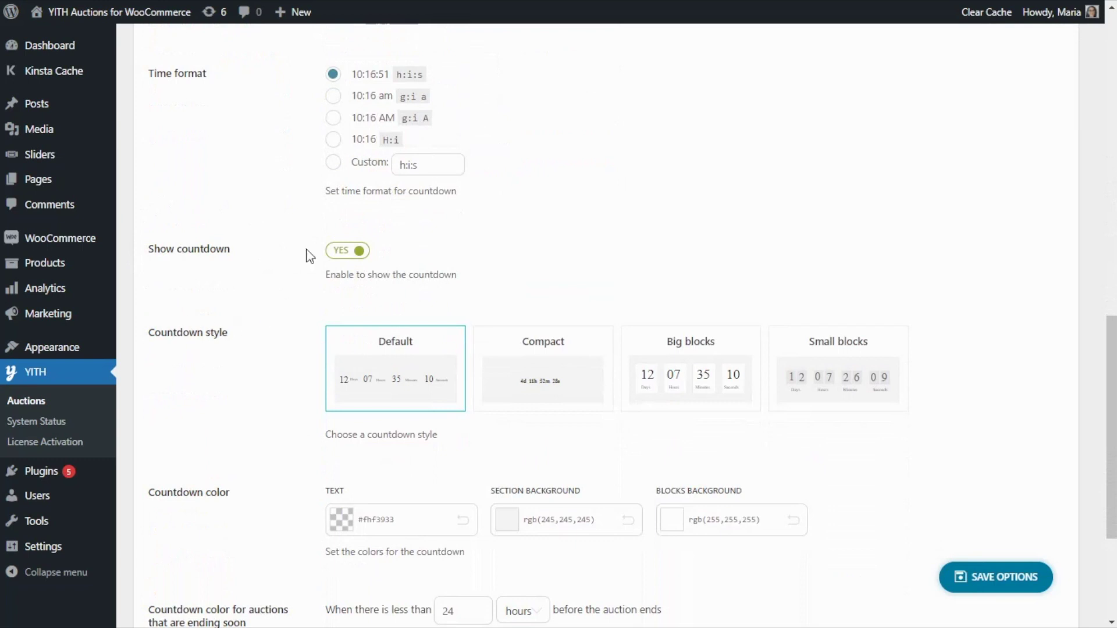
pyautogui.click(348, 253)
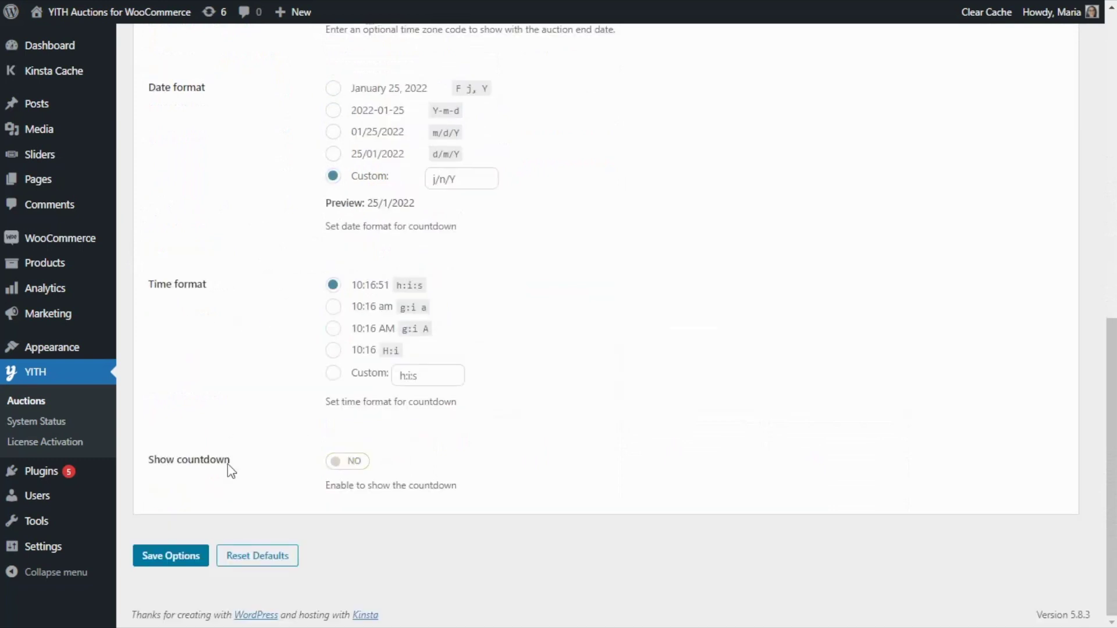
pyautogui.click(170, 556)
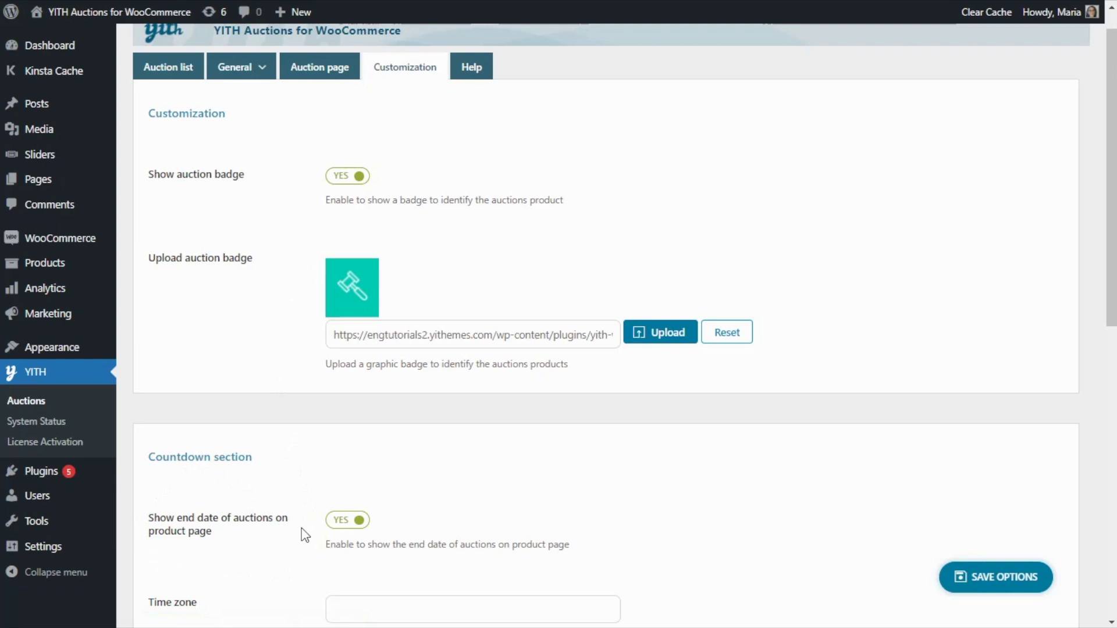
# Set 'Show end date of auctions on product page' to NO and save the options
pyautogui.click(343, 527)
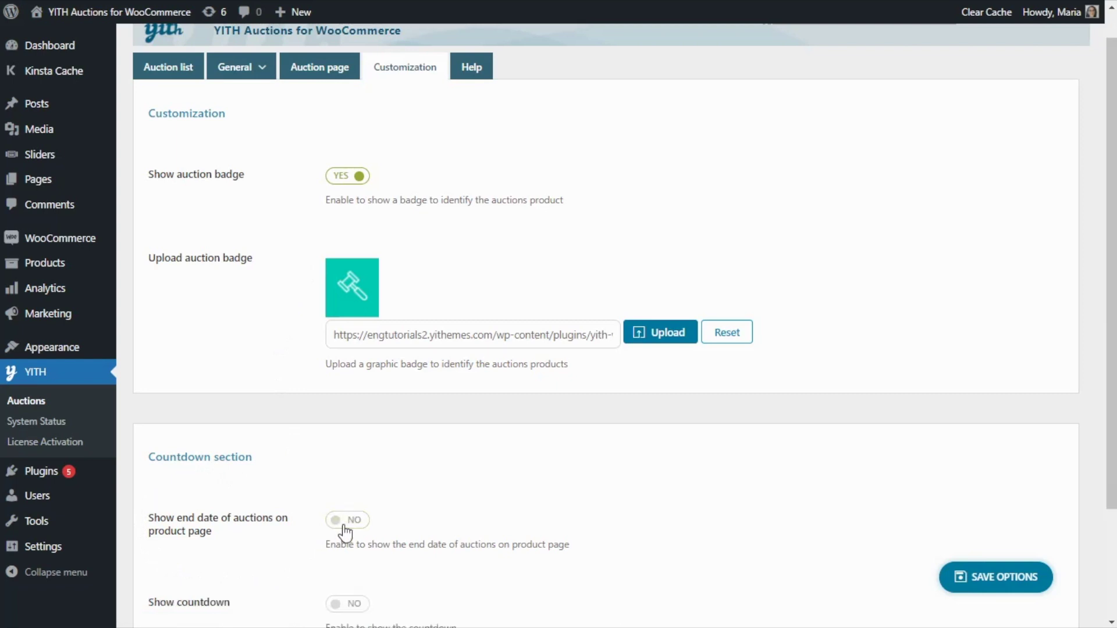
pyautogui.click(995, 573)
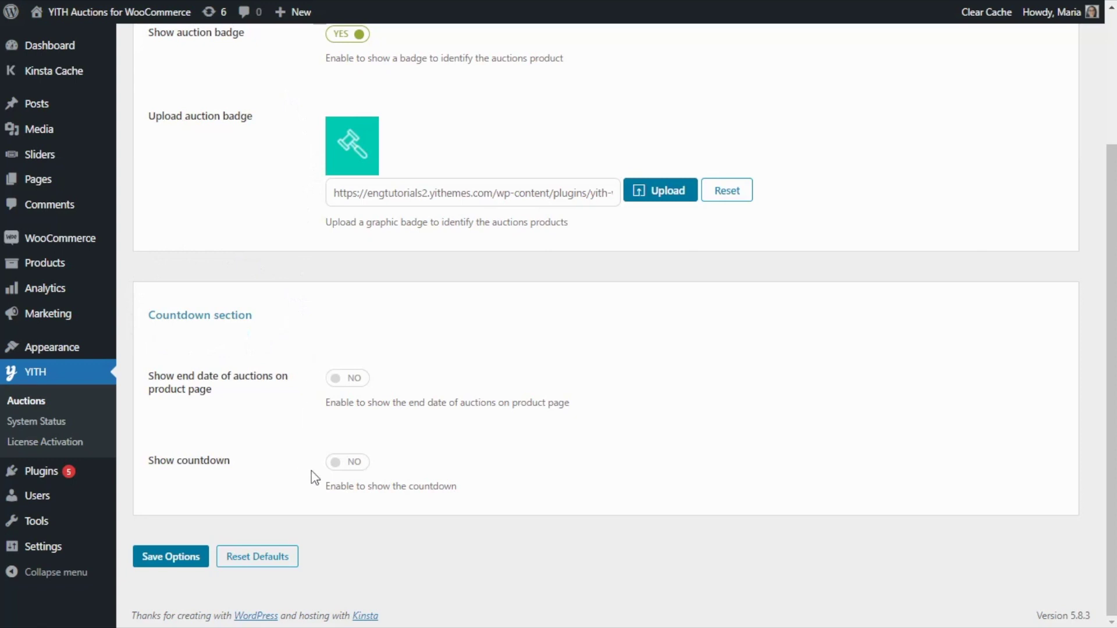
# Re-enable the countdown and end date with time zone EST, save, and switch to the product page
pyautogui.click(344, 462)
pyautogui.scroll(-5, 344, 462)
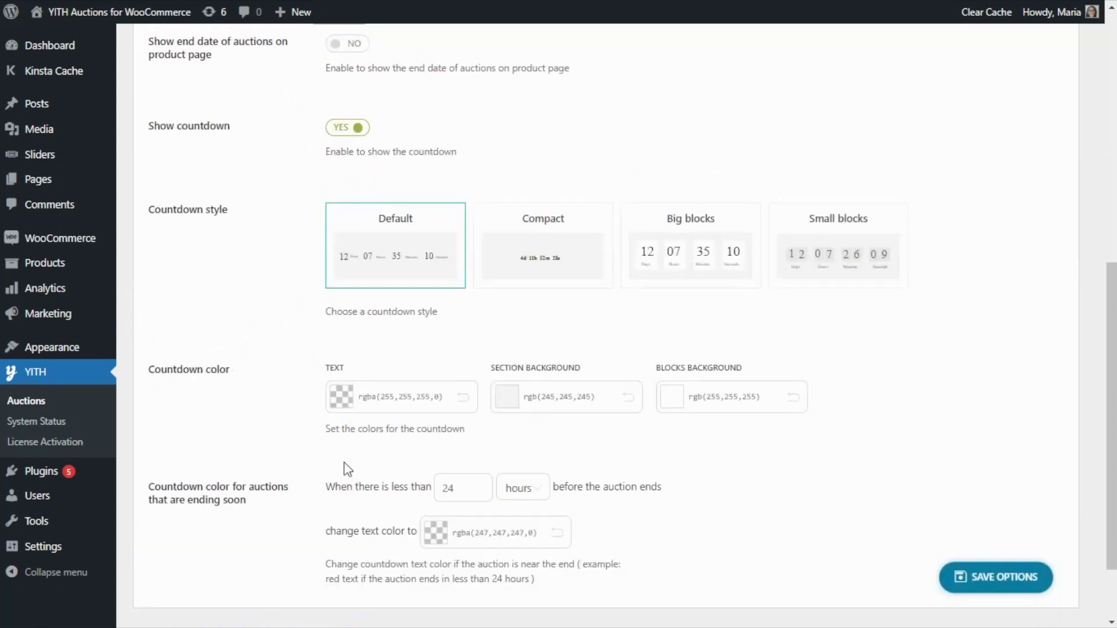
pyautogui.click(344, 46)
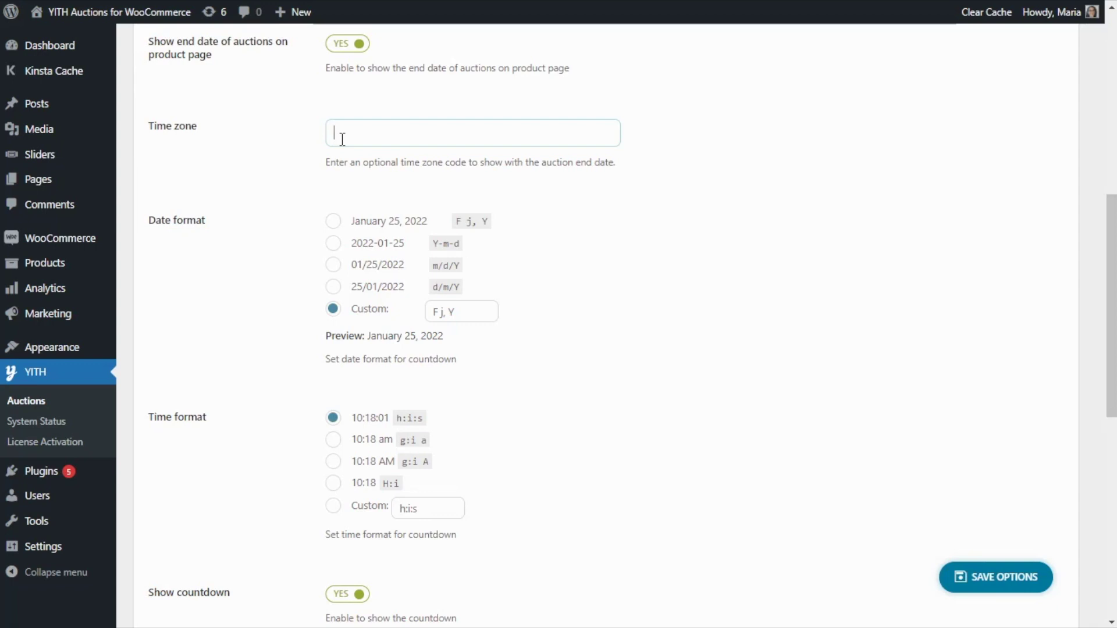
pyautogui.write('EST')
pyautogui.click(972, 577)
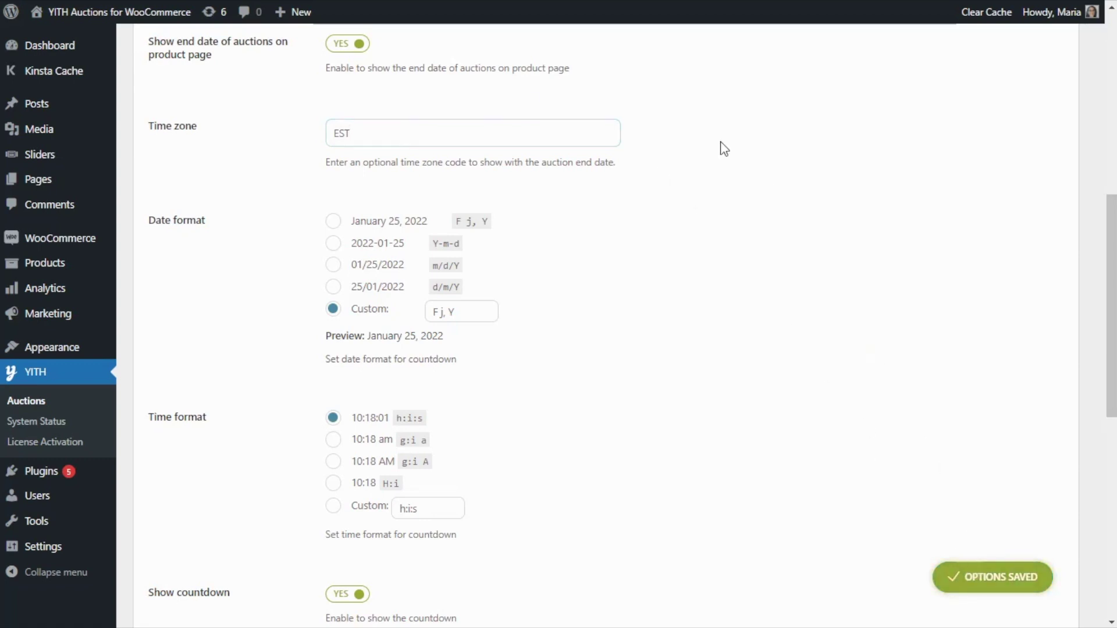
pyautogui.hotkey('ctrl', 'Tab')
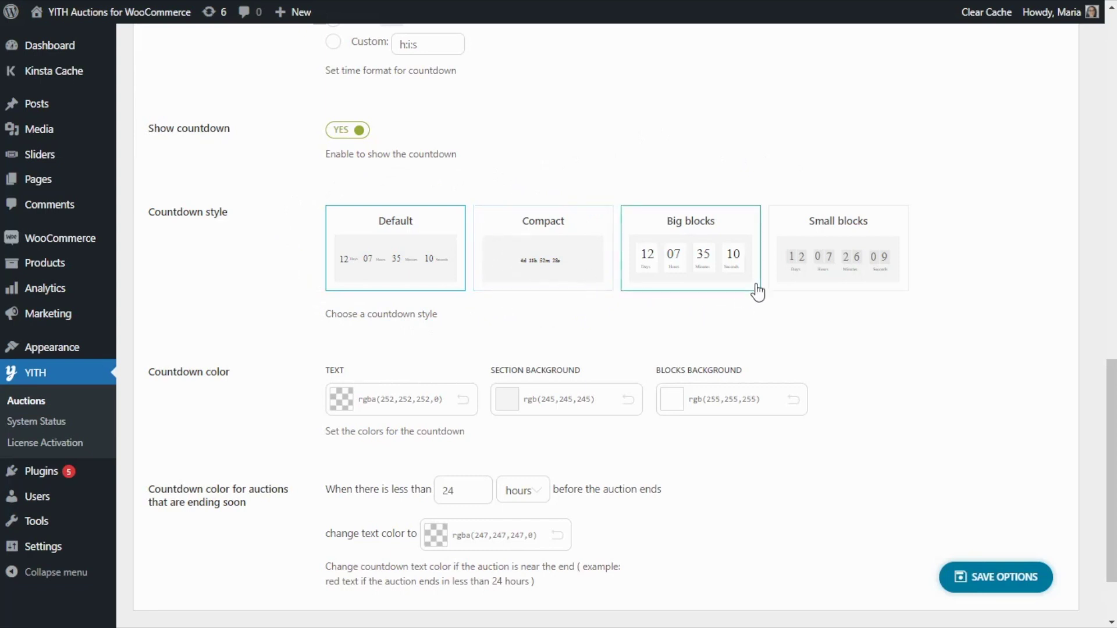
# Select Big blocks as the countdown style
pyautogui.click(739, 222)
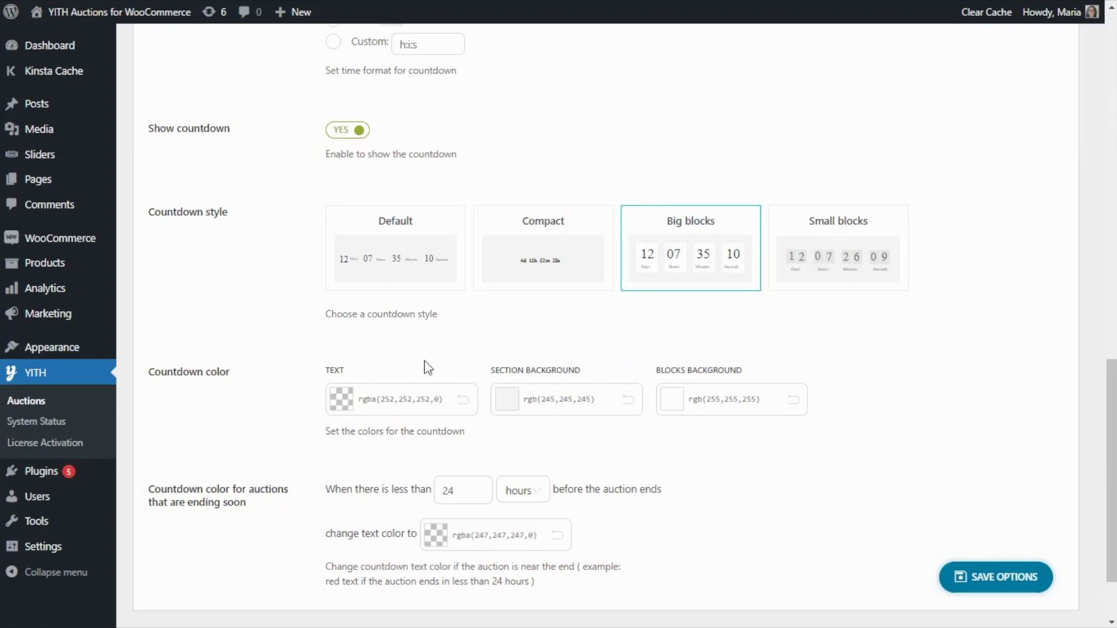
# Give the countdown opaque white text, a gray section background and near-black blocks, then save
pyautogui.click(341, 401)
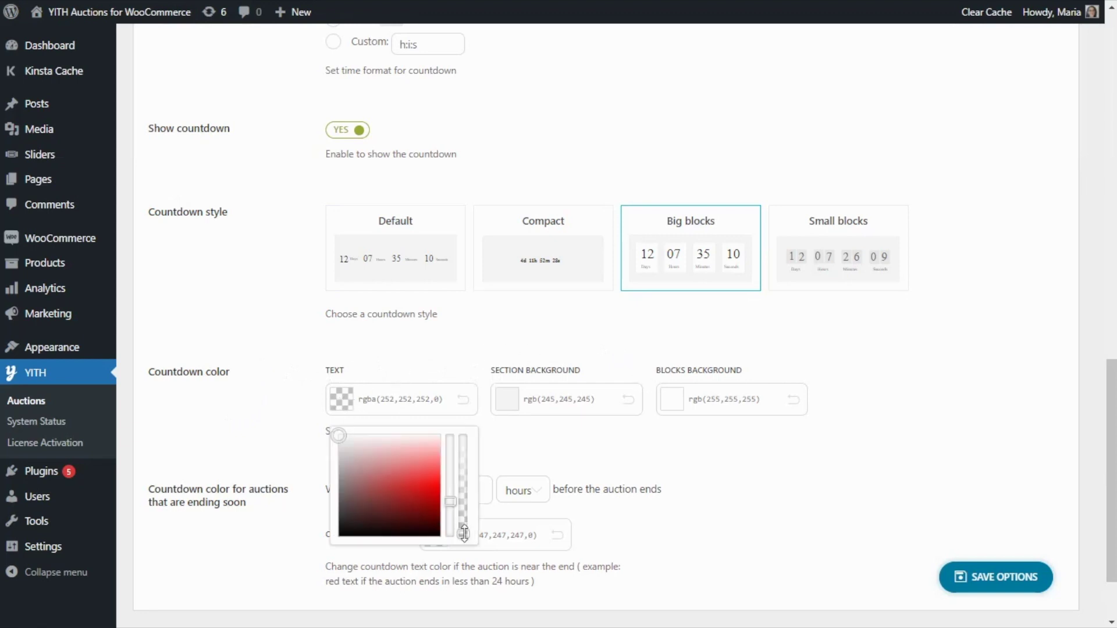
pyautogui.moveTo(463, 533); pyautogui.dragTo(462, 429)
pyautogui.click(462, 423)
pyautogui.click(507, 400)
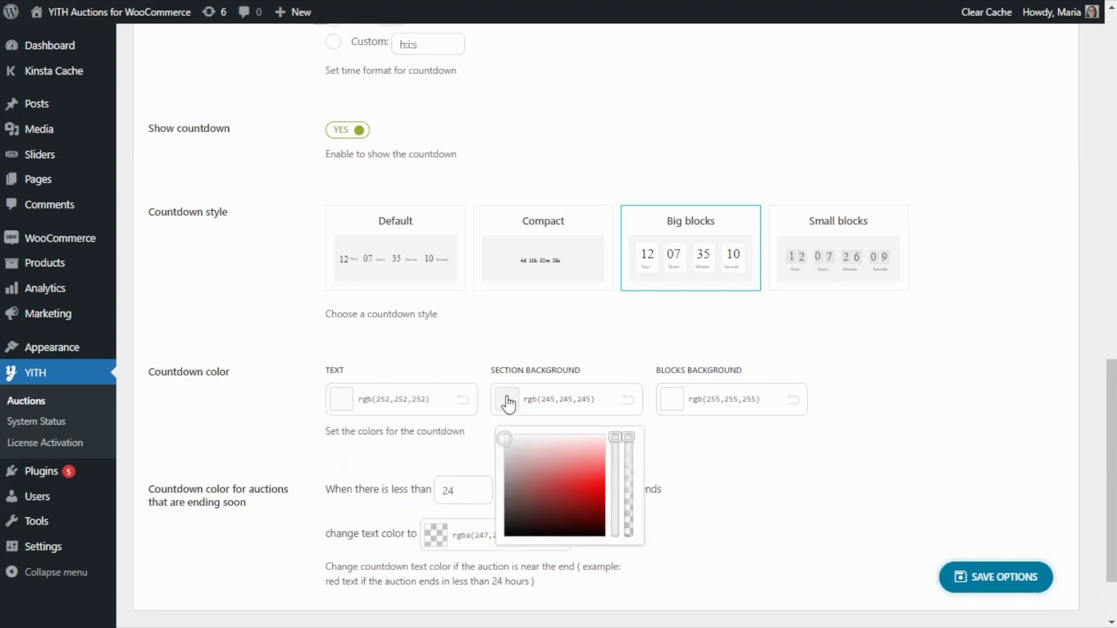
pyautogui.click(509, 466)
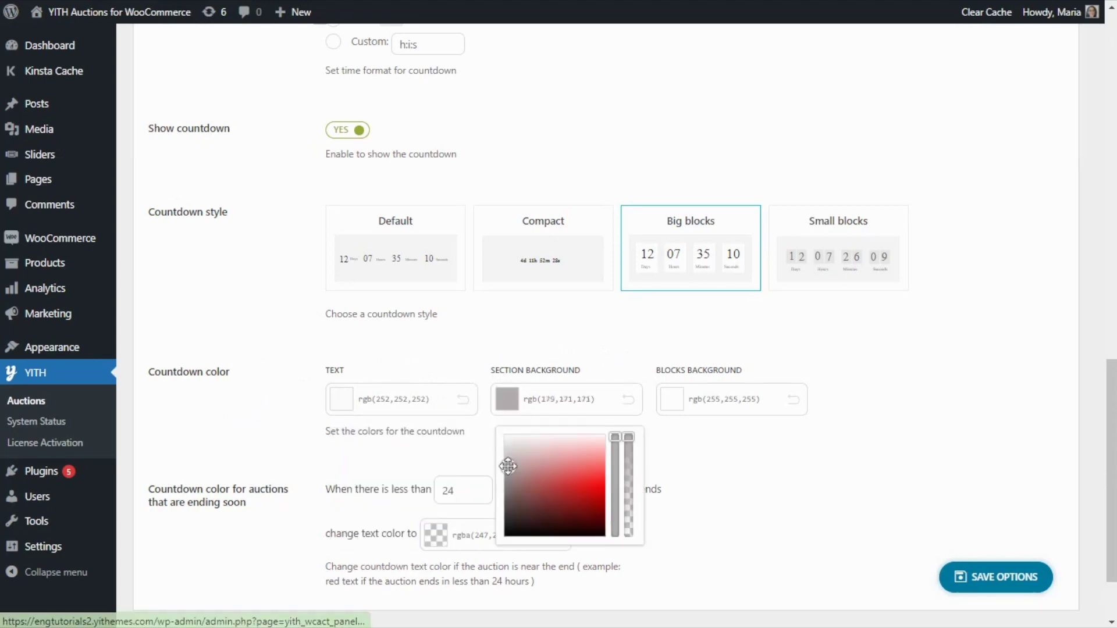
pyautogui.click(680, 402)
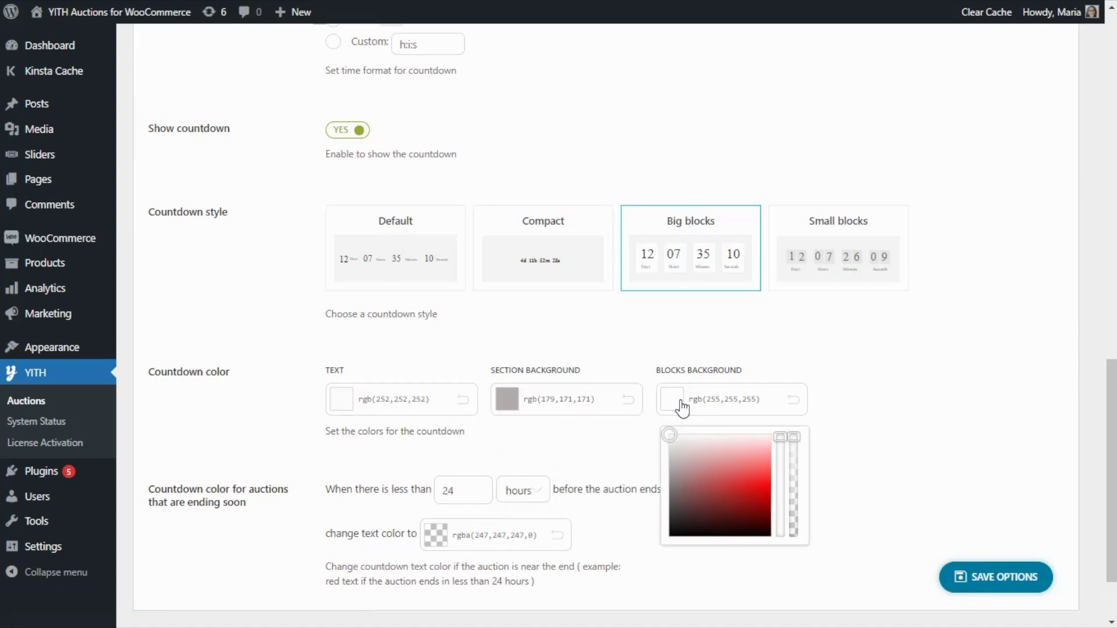
pyautogui.click(673, 531)
pyautogui.click(860, 425)
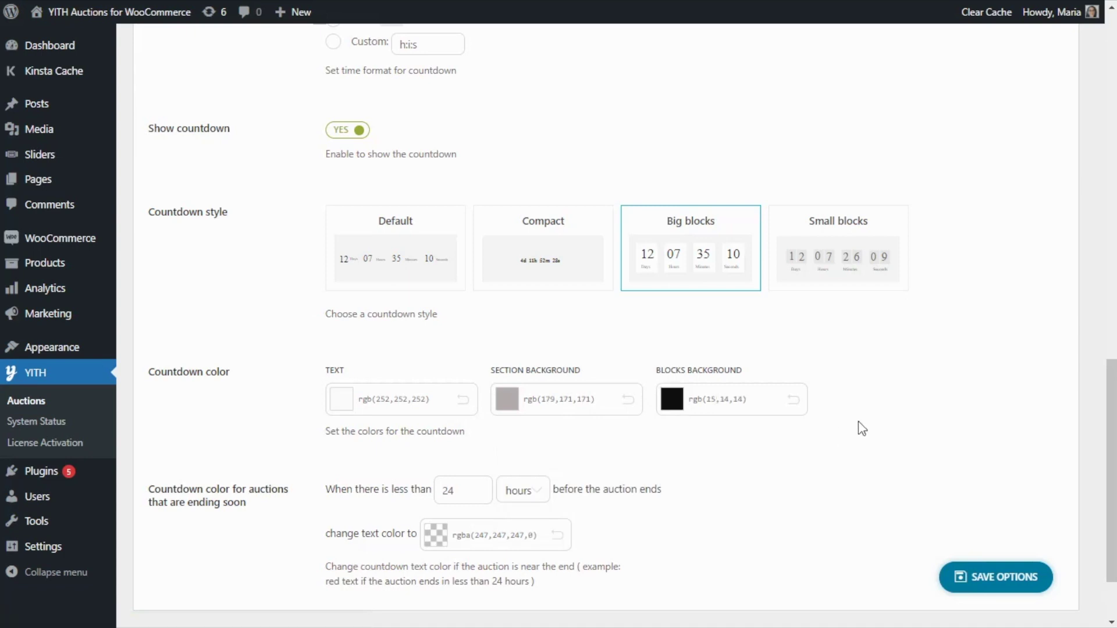
pyautogui.click(984, 567)
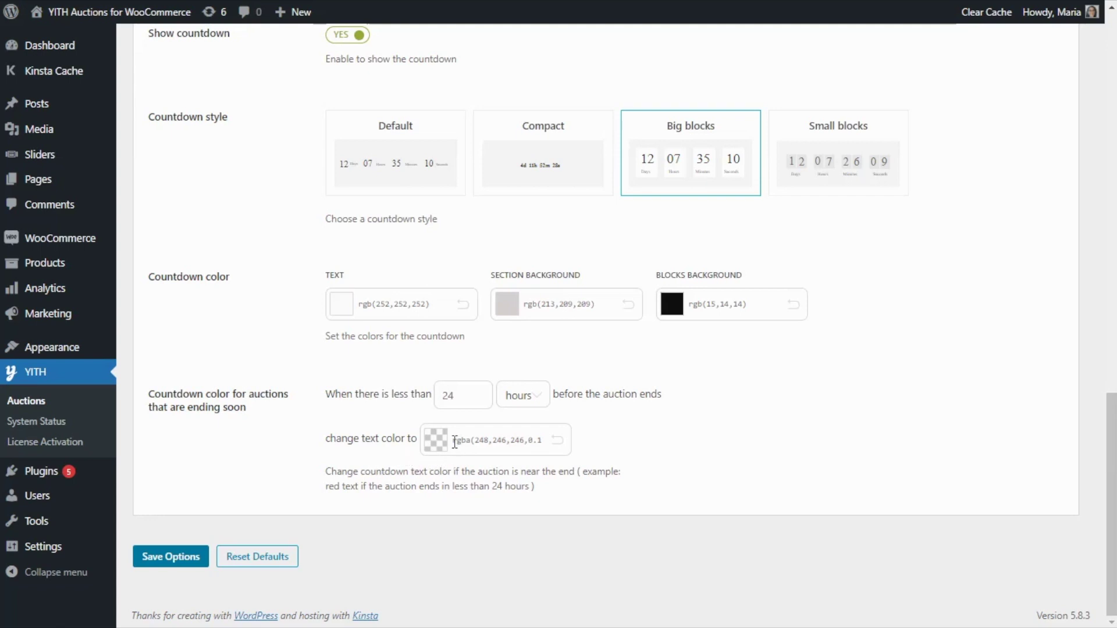
# Replace the ending-soon text colour with red rgb(240,24,24)
pyautogui.moveTo(455, 442); pyautogui.dragTo(574, 456)
pyautogui.write('rgb(240,24,24)')
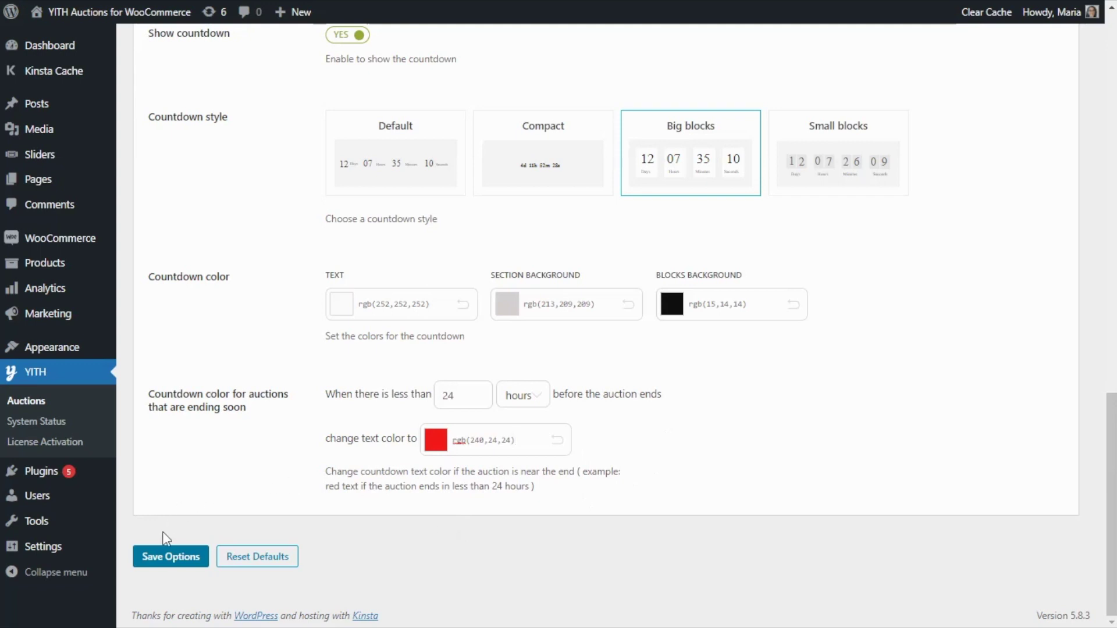
# Save the ending-soon colour setting and open the Mona Lisa product in the editor
pyautogui.click(163, 562)
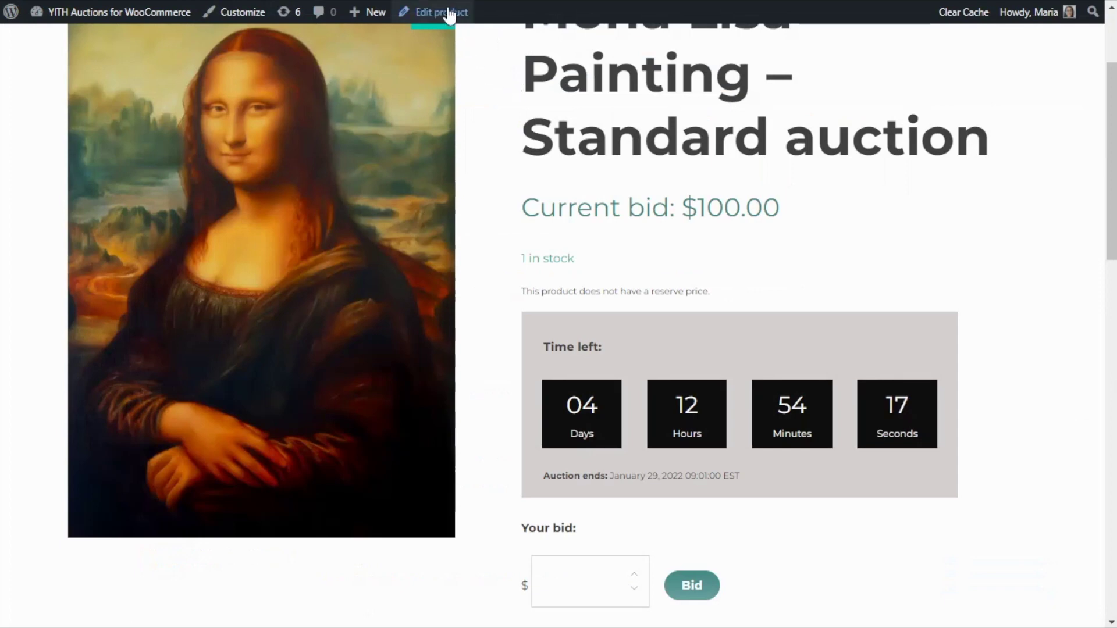
pyautogui.click(450, 14)
pyautogui.scroll(-2, 431, 92)
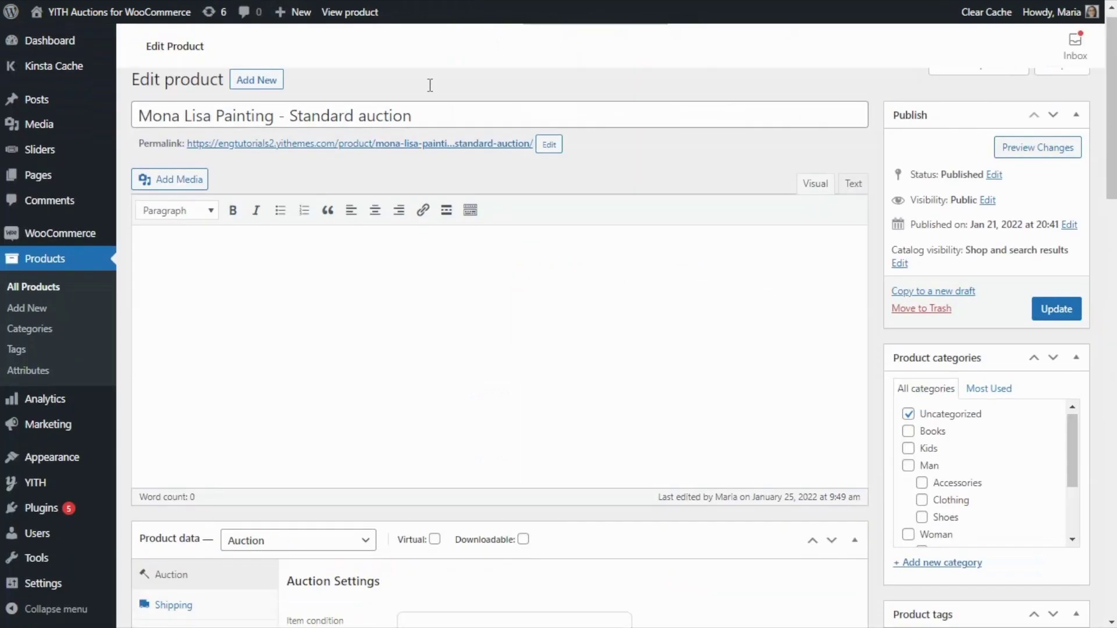
pyautogui.scroll(-5, 431, 92)
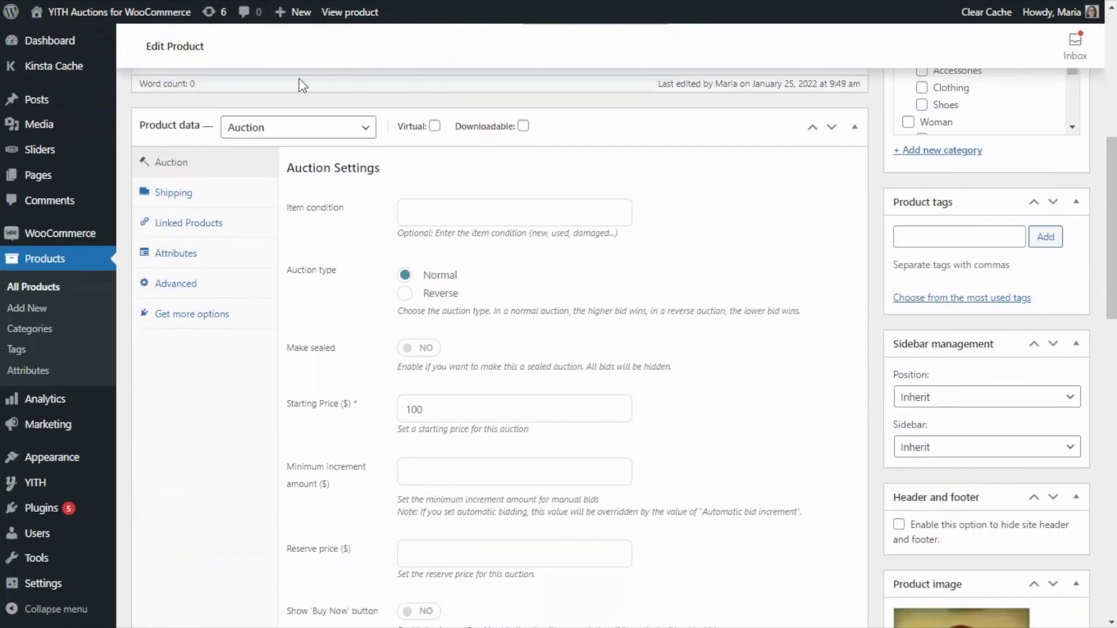
pyautogui.scroll(-1, 387, 178)
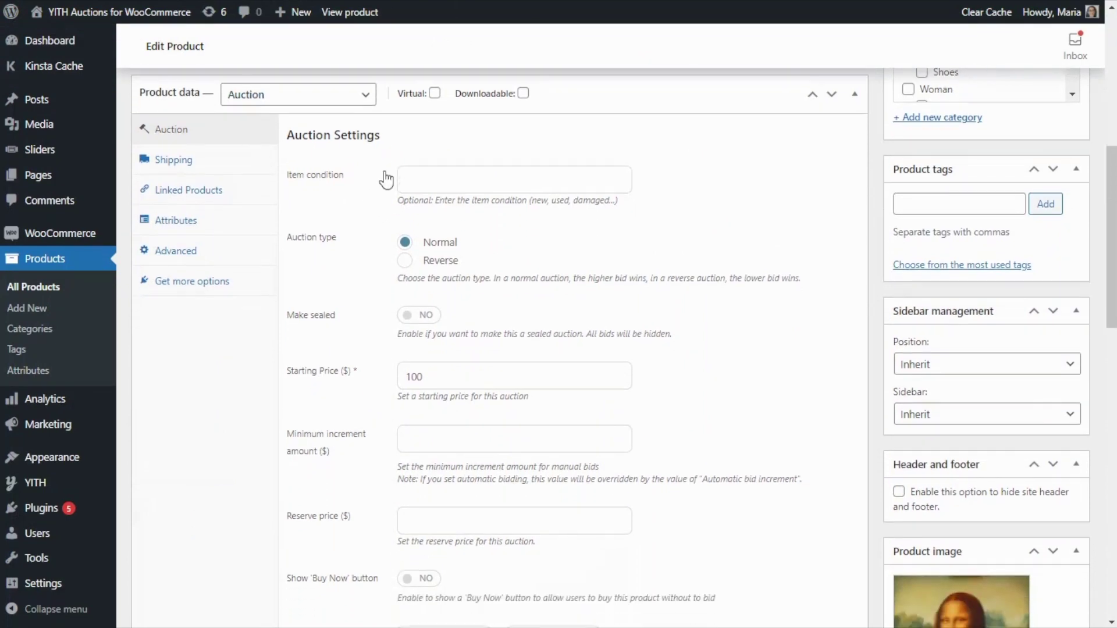
pyautogui.scroll(-4, 386, 177)
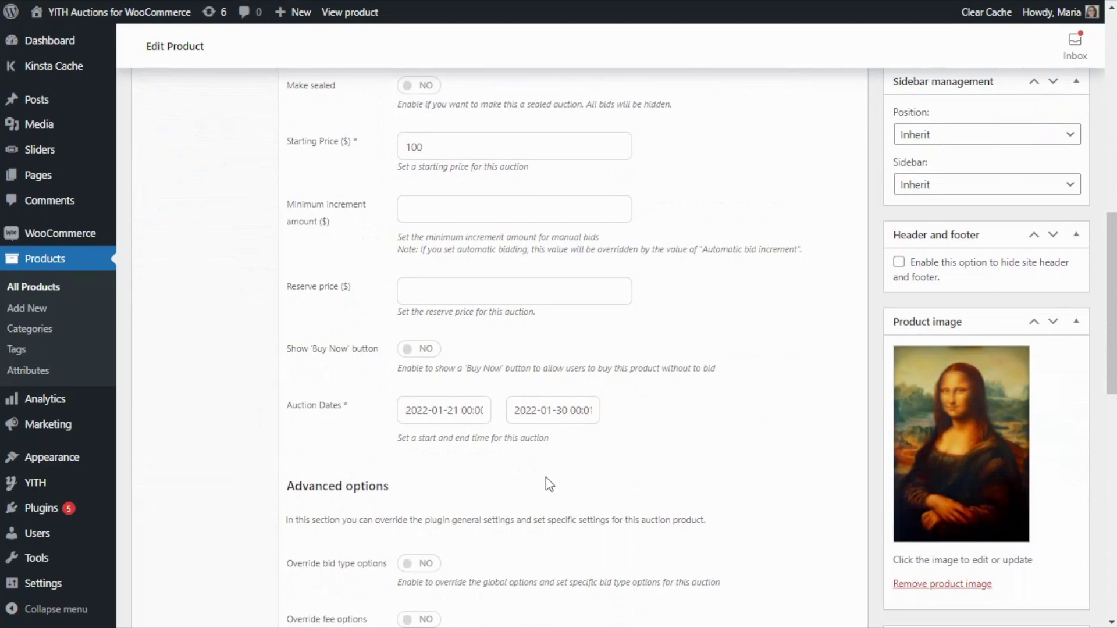
# Set the auction end date to 2022-01-26 and update the product
pyautogui.click(567, 410)
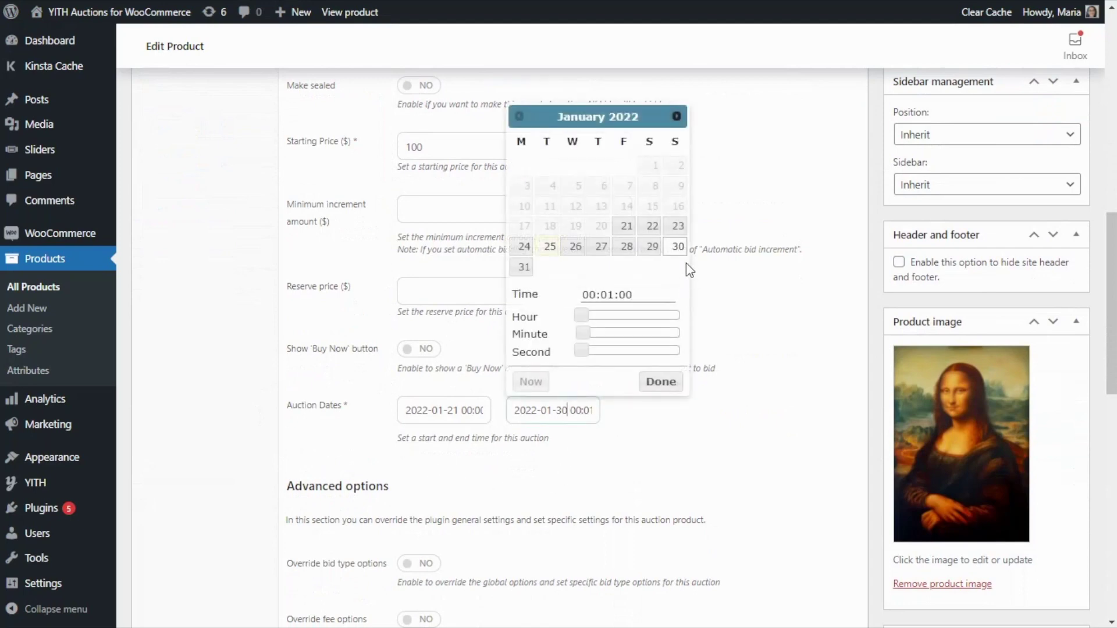
pyautogui.click(574, 247)
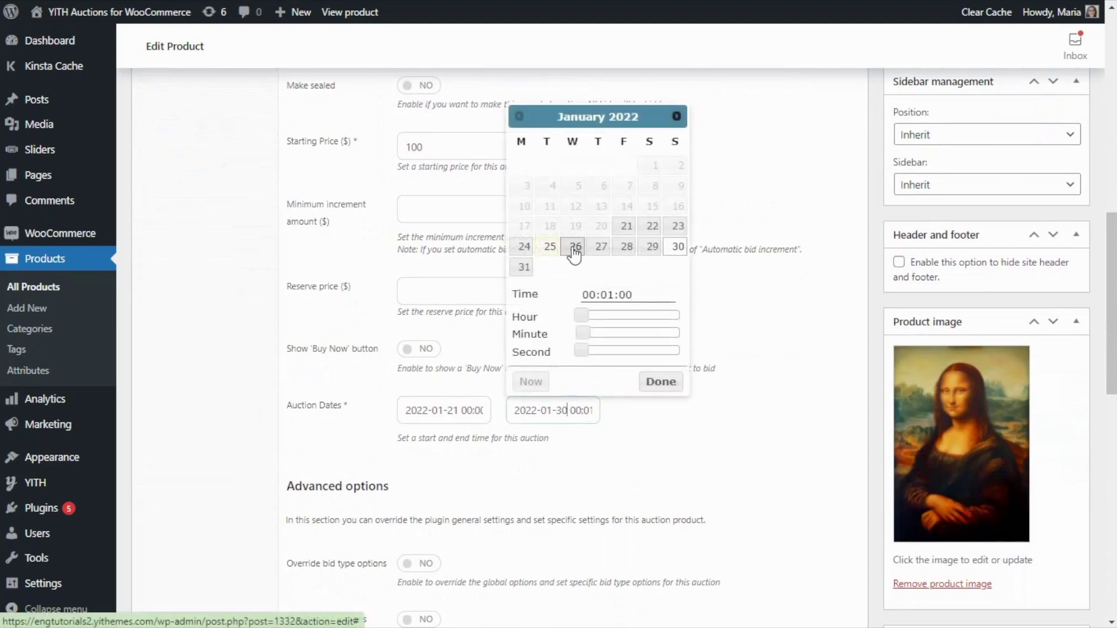
pyautogui.click(660, 382)
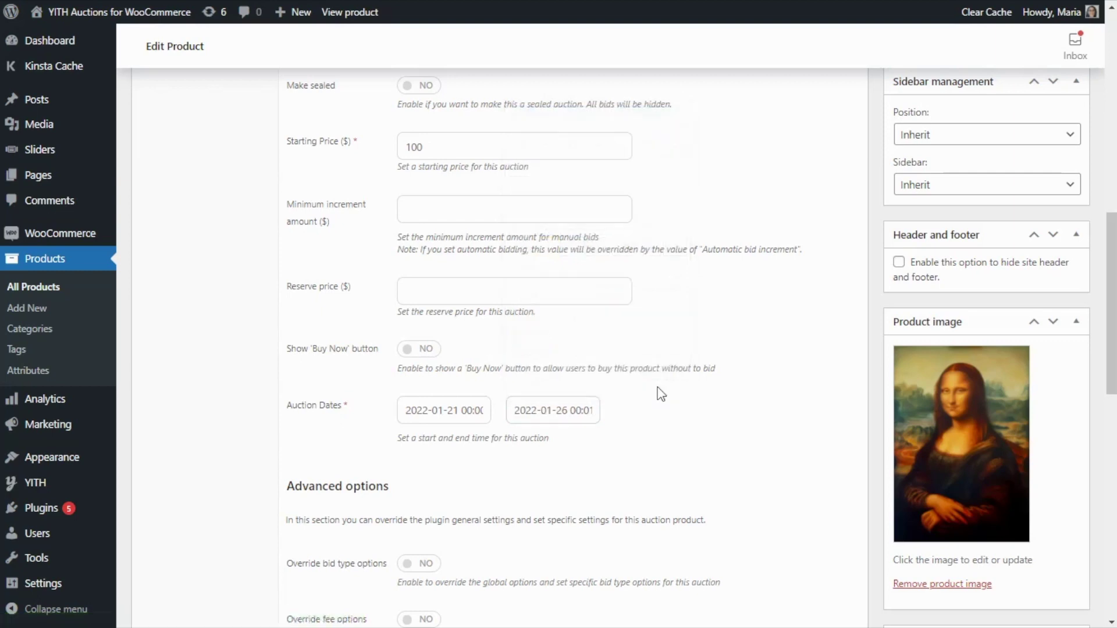
pyautogui.scroll(5, 660, 391)
pyautogui.scroll(3, 660, 392)
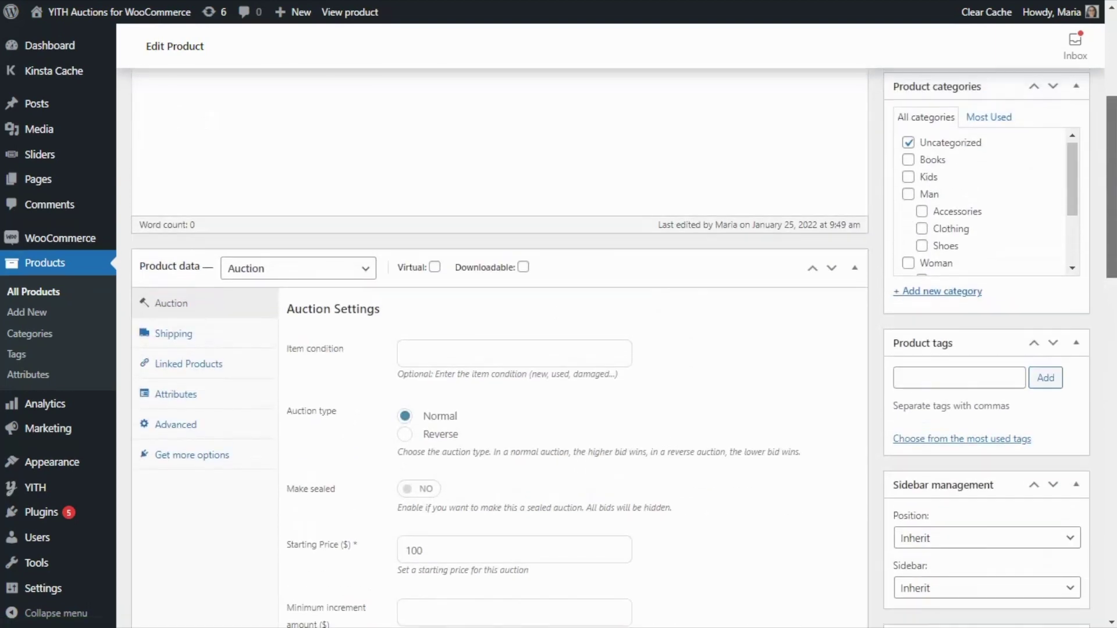
pyautogui.click(1075, 131)
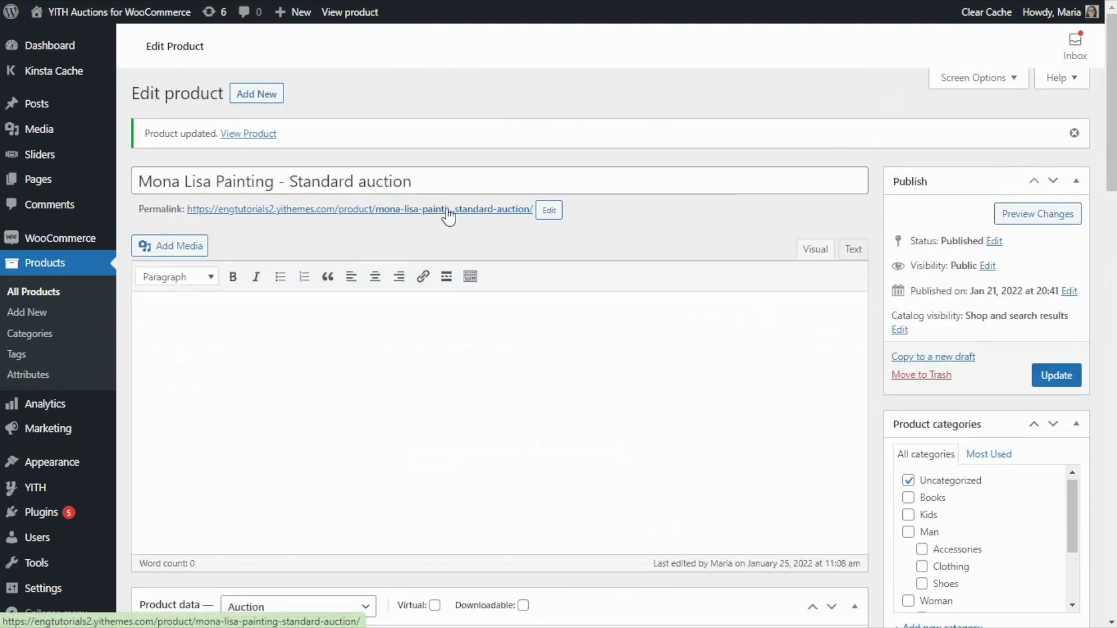
# Open the Mona Lisa product page from the permalink under its title
pyautogui.click(447, 211)
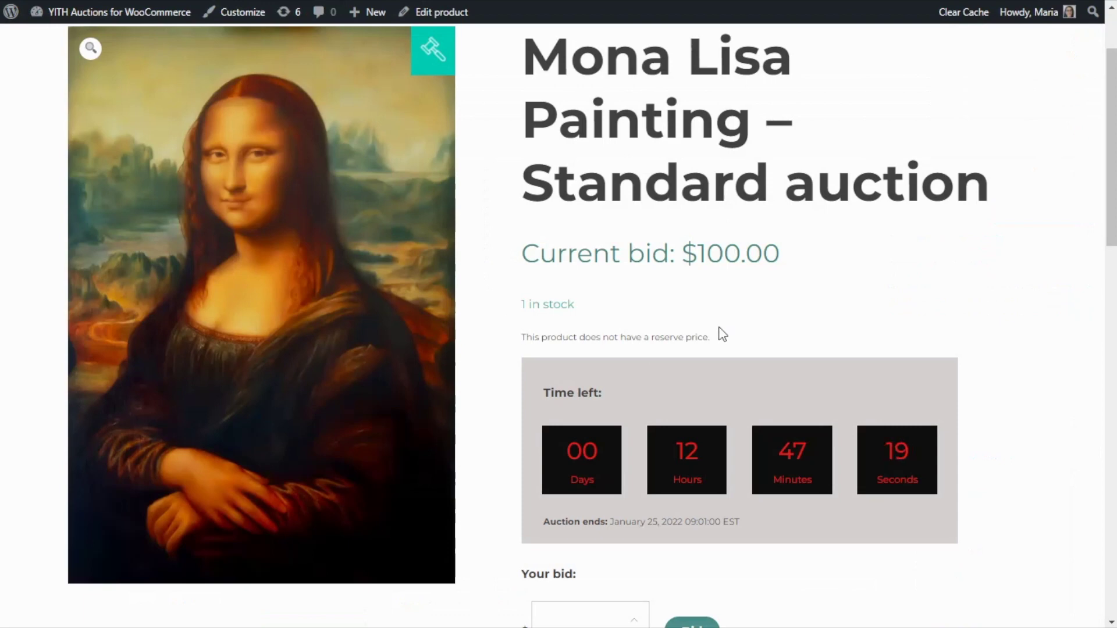